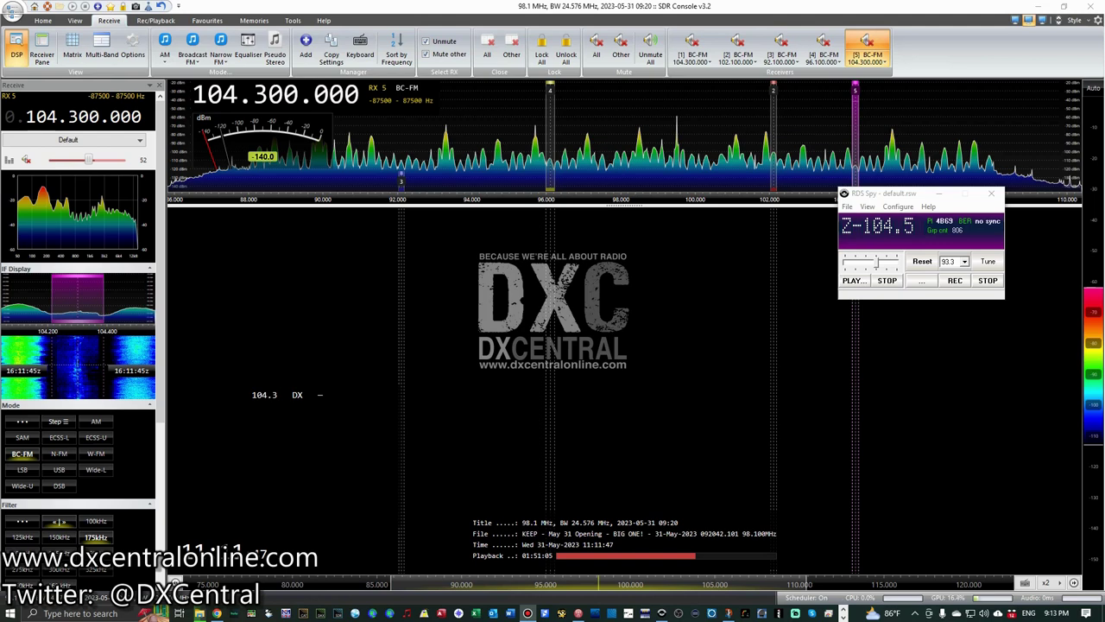
Play the FM-band recording from the Rec/Playback tab until the waterfall fills, then pause it
click(164, 21)
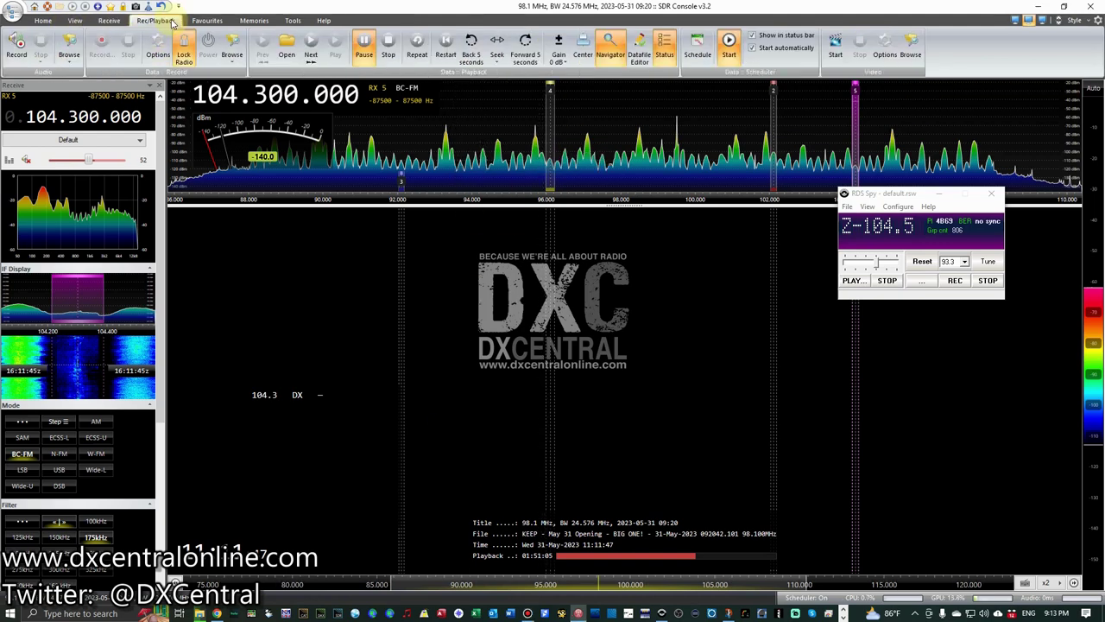
click(366, 47)
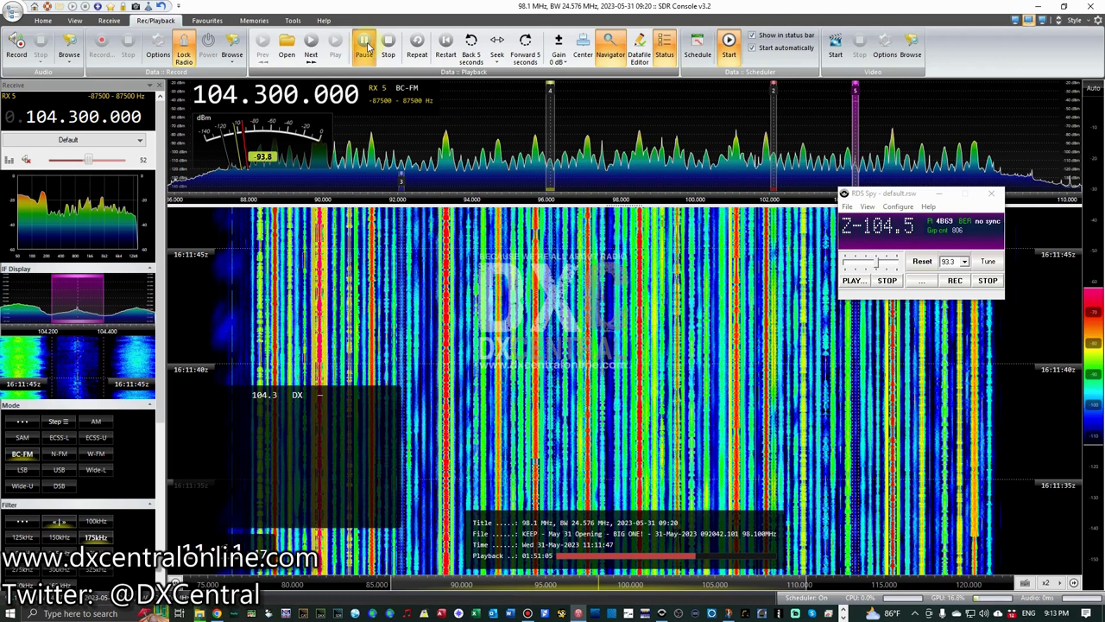
click(365, 47)
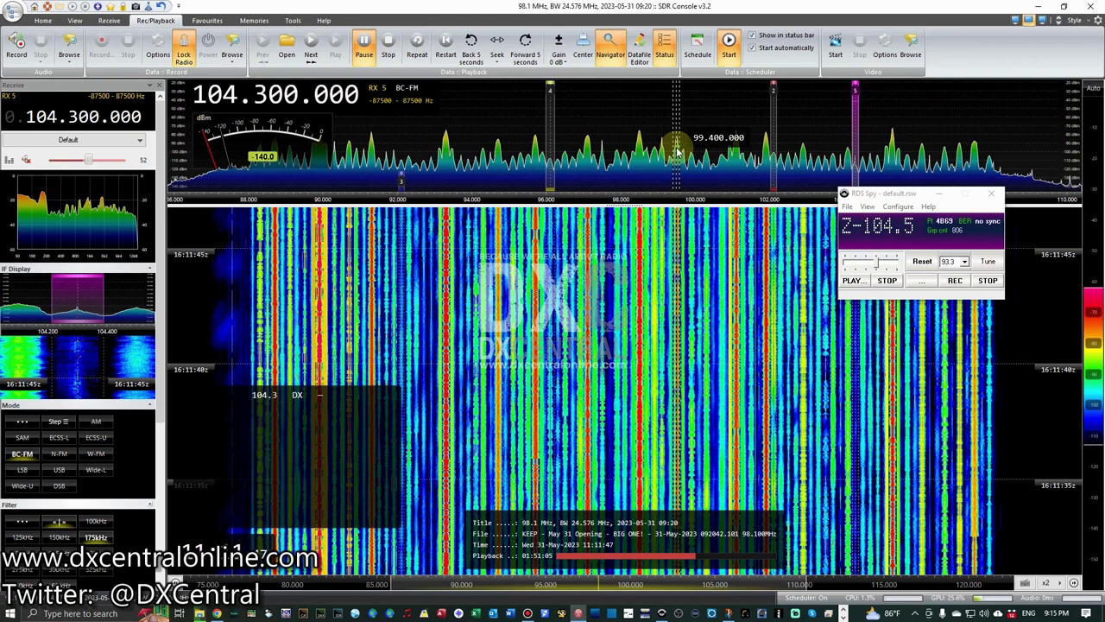
Resume the recording and pause it again at the 09:20:47 position
click(364, 47)
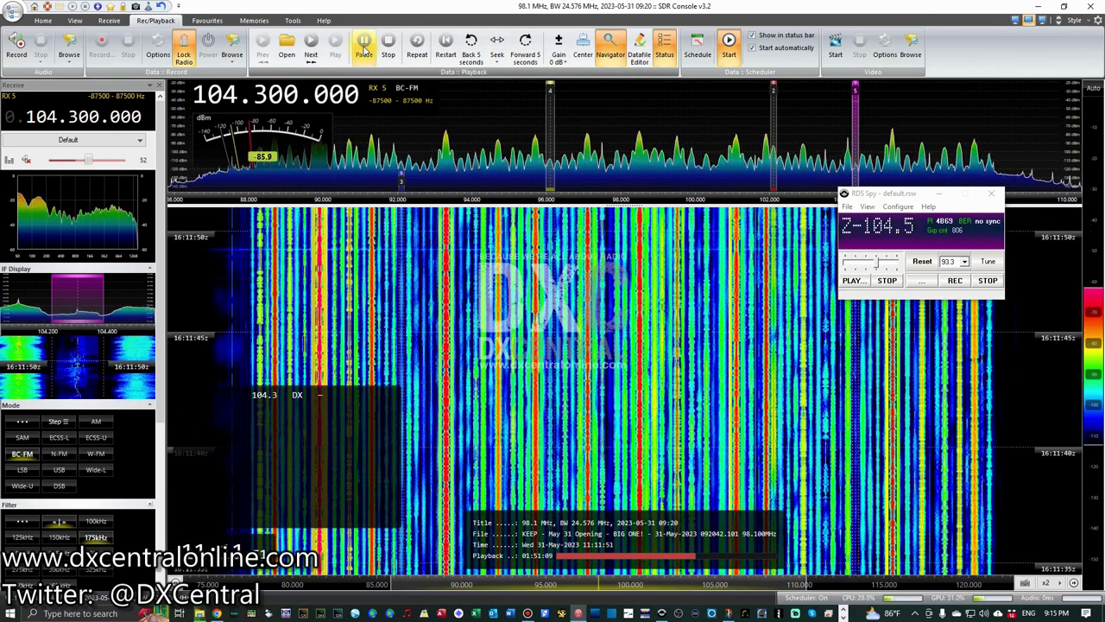
click(364, 47)
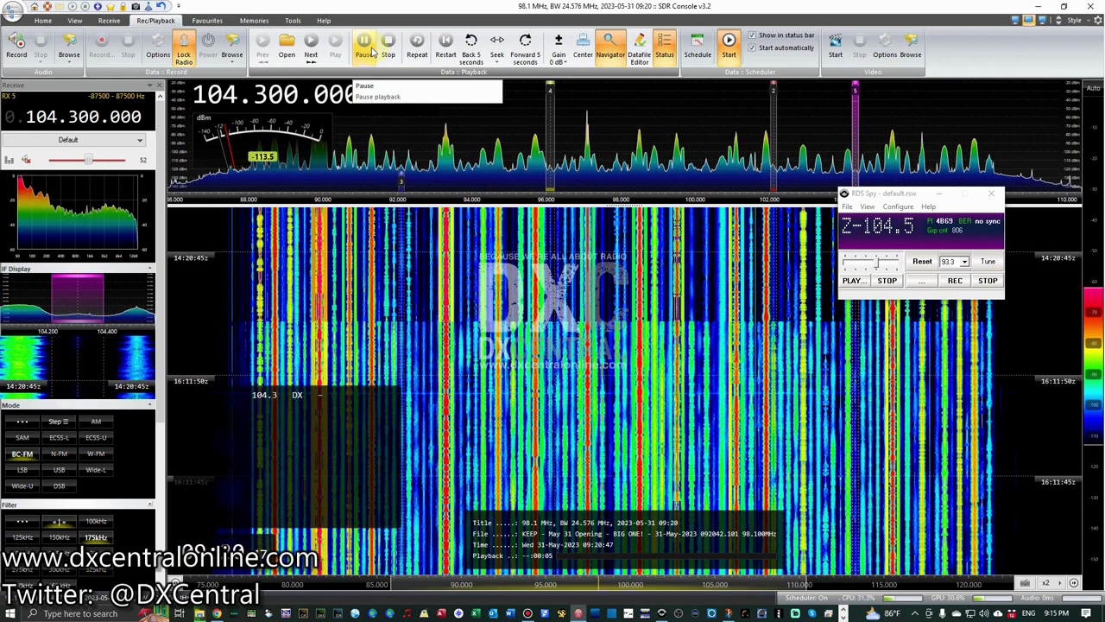
click(364, 48)
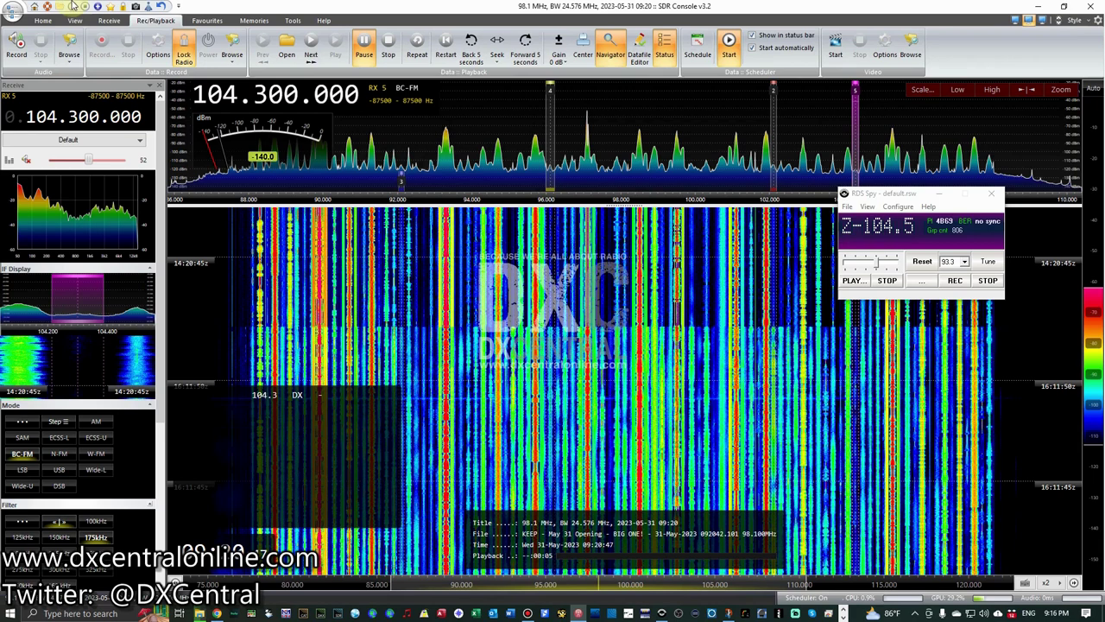
Choose Spectrum under Broadcast FM on the Receive tab to dock the BFM Spectrum panel
click(112, 20)
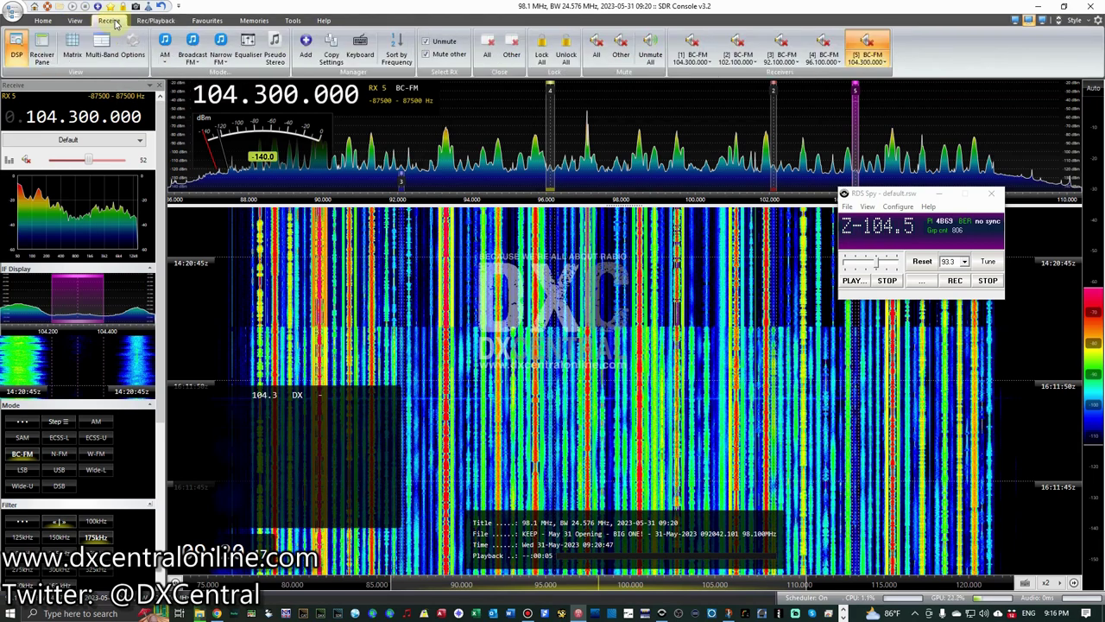
click(193, 62)
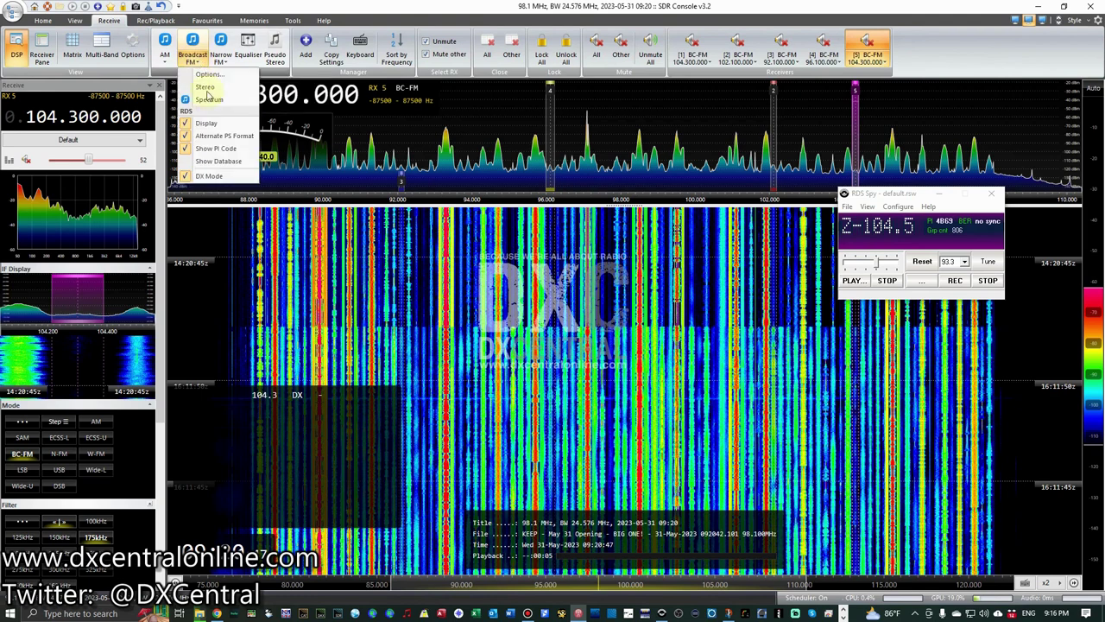
click(209, 101)
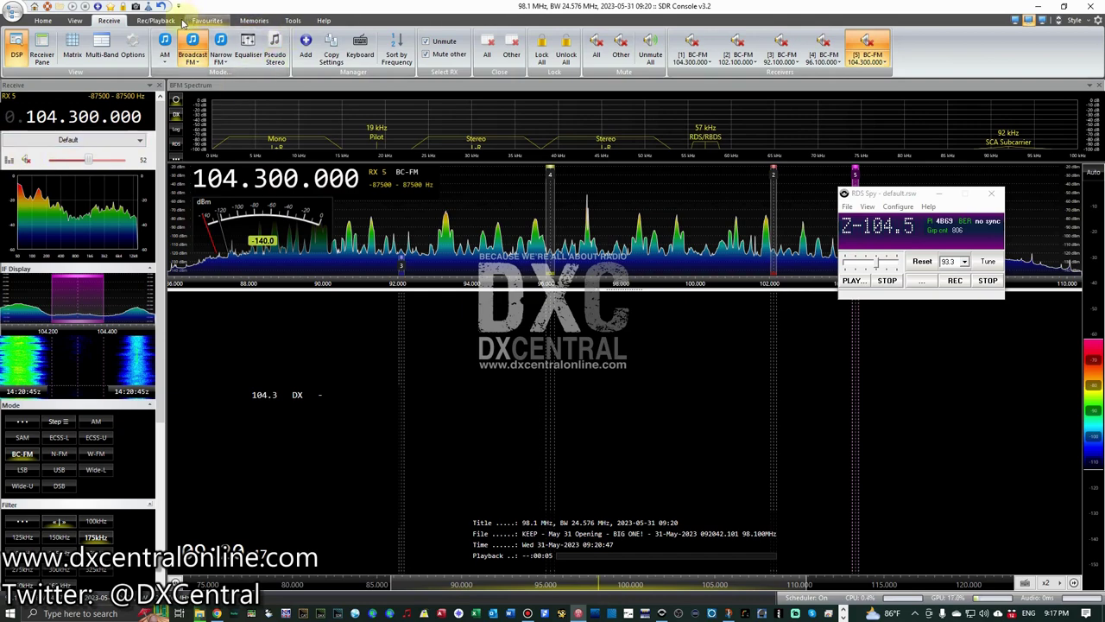
Resume playback from the Rec/Playback tab and mute the receiver audio
click(156, 20)
click(365, 43)
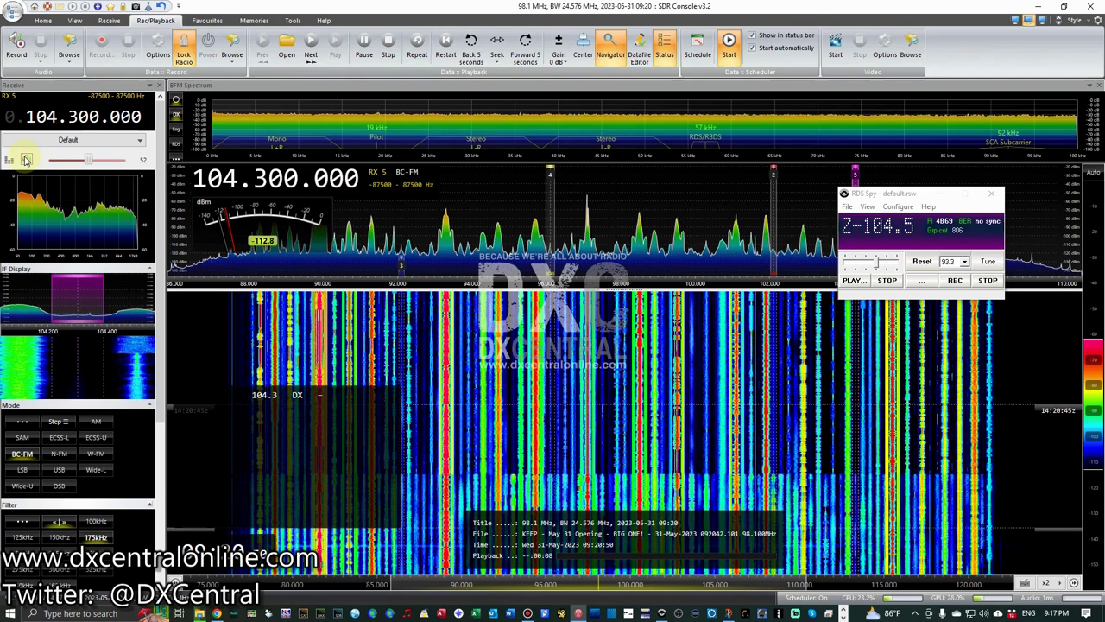
click(26, 160)
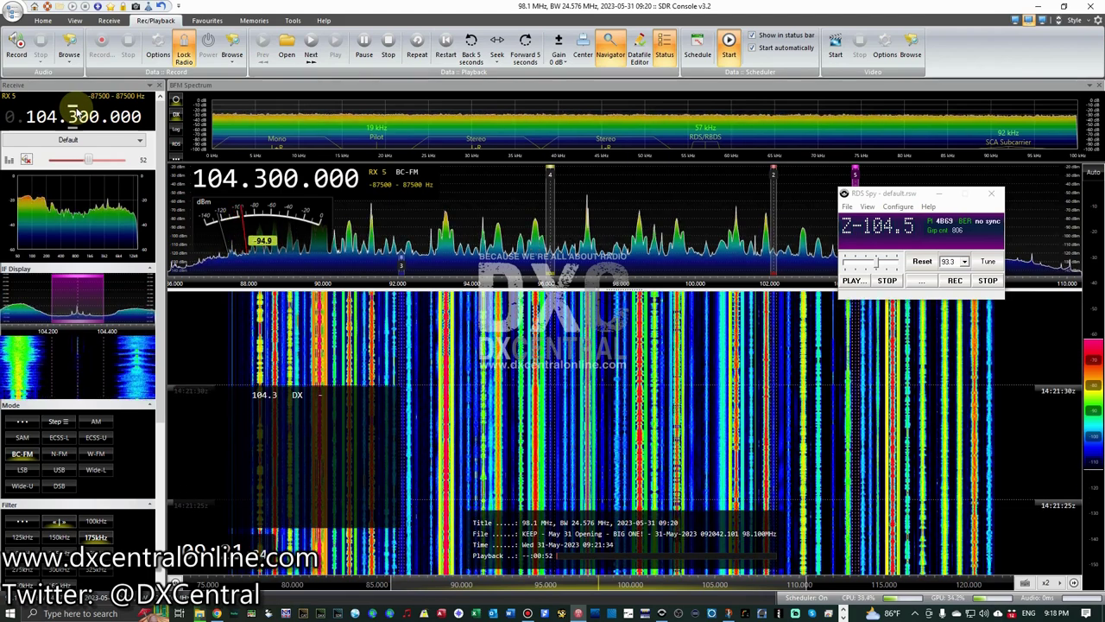
Tune the frequency up to 104.500 MHz by scrolling
scroll(73, 114, up, 2)
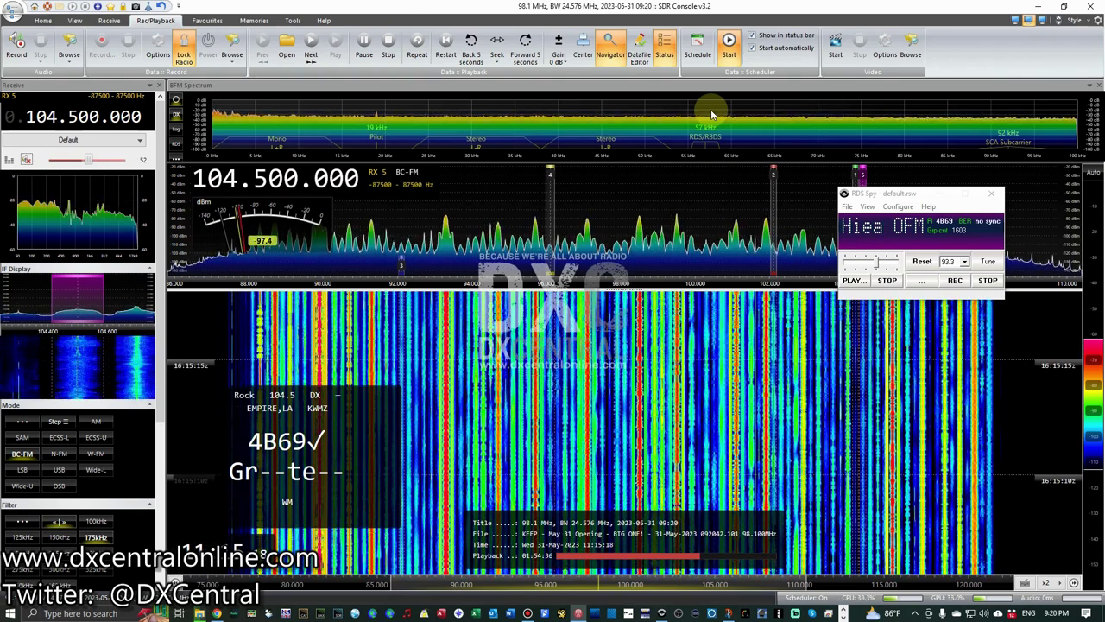
Pause playback and reposition the BFM Spectrum panel, making it slightly shorter
click(364, 54)
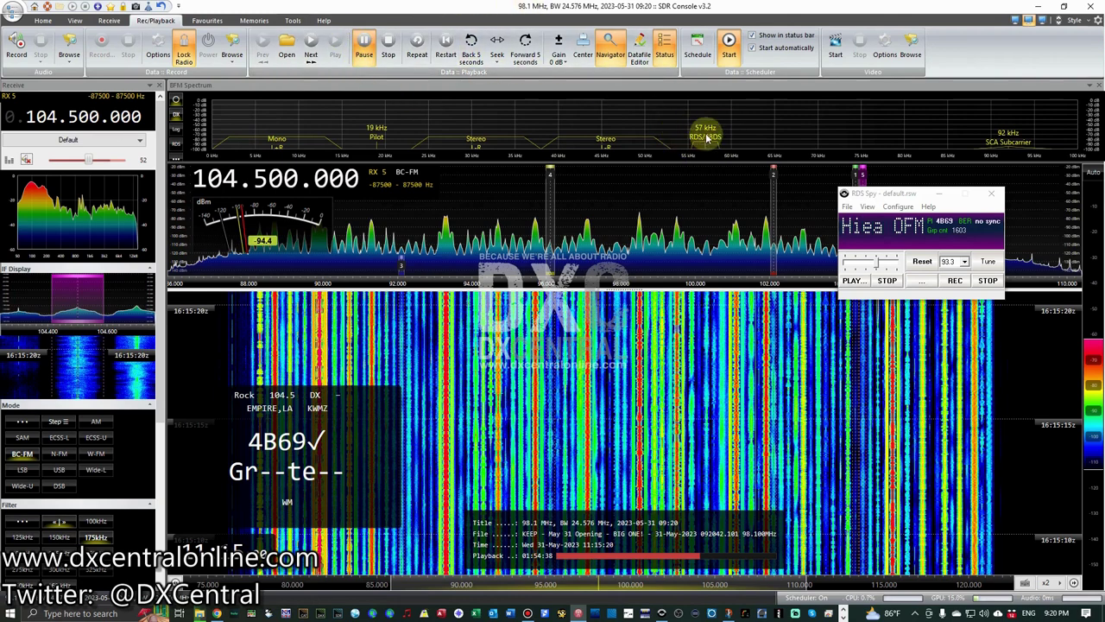
drag(628, 88, 592, 156)
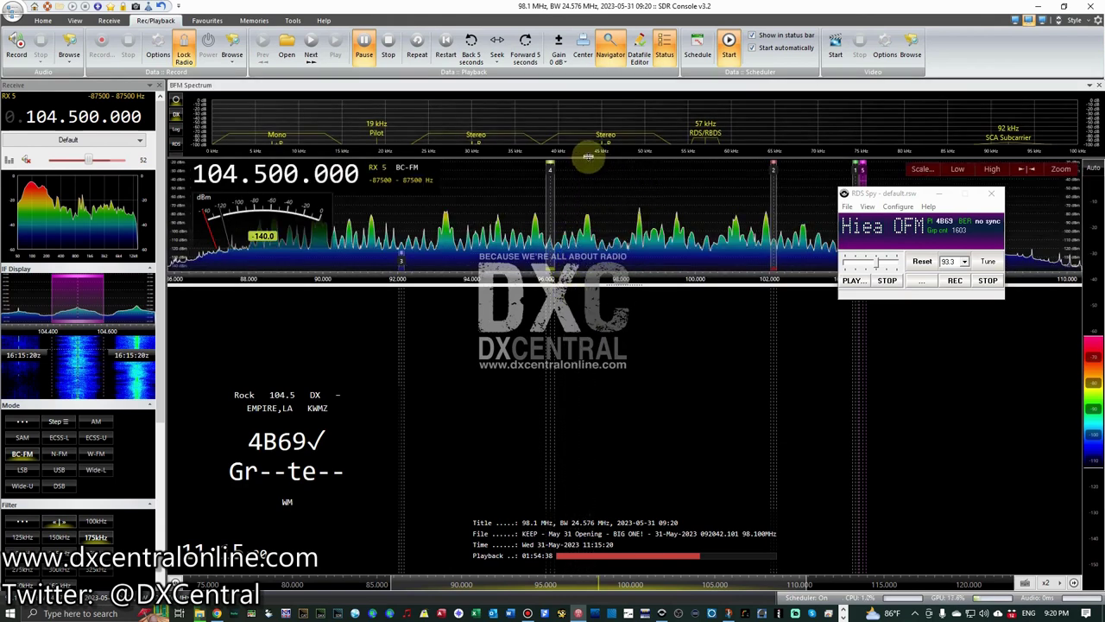
drag(587, 154, 588, 149)
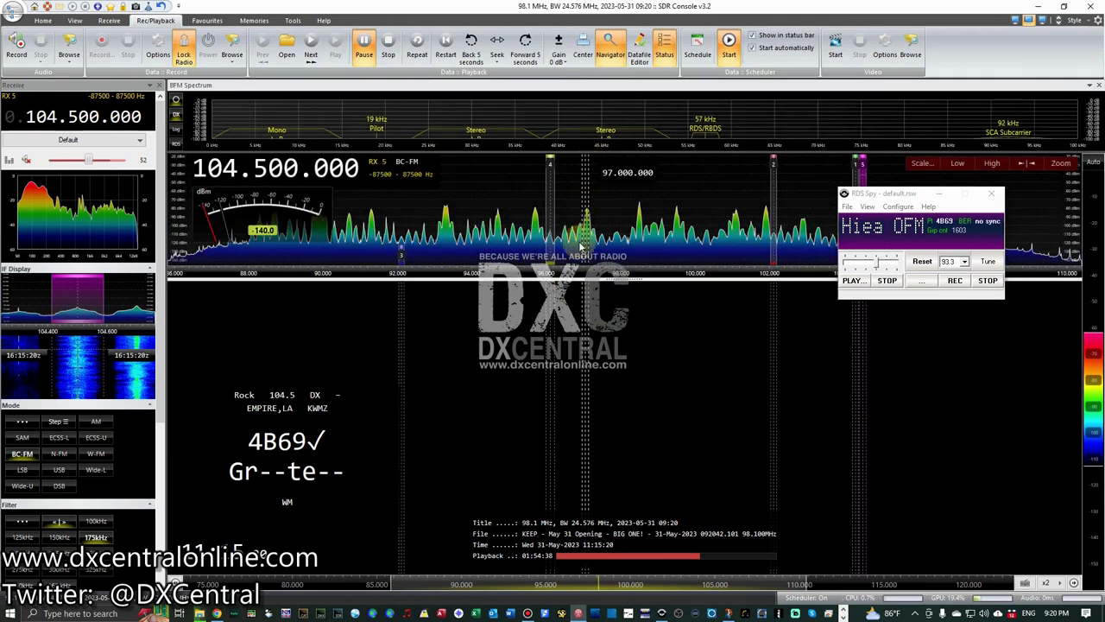
Resume playback and enlarge the BFM Spectrum panel and main spectrum above the waterfall
click(364, 41)
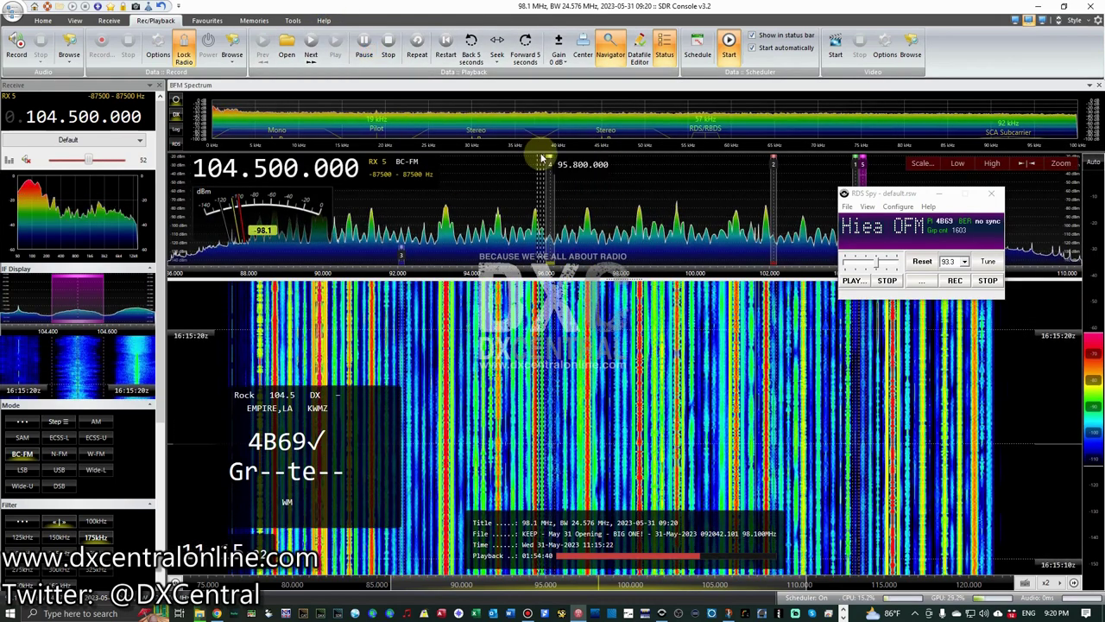
mouse_move(538, 153)
mouse_down()
mouse_move(547, 165)
mouse_move(528, 166)
mouse_up()
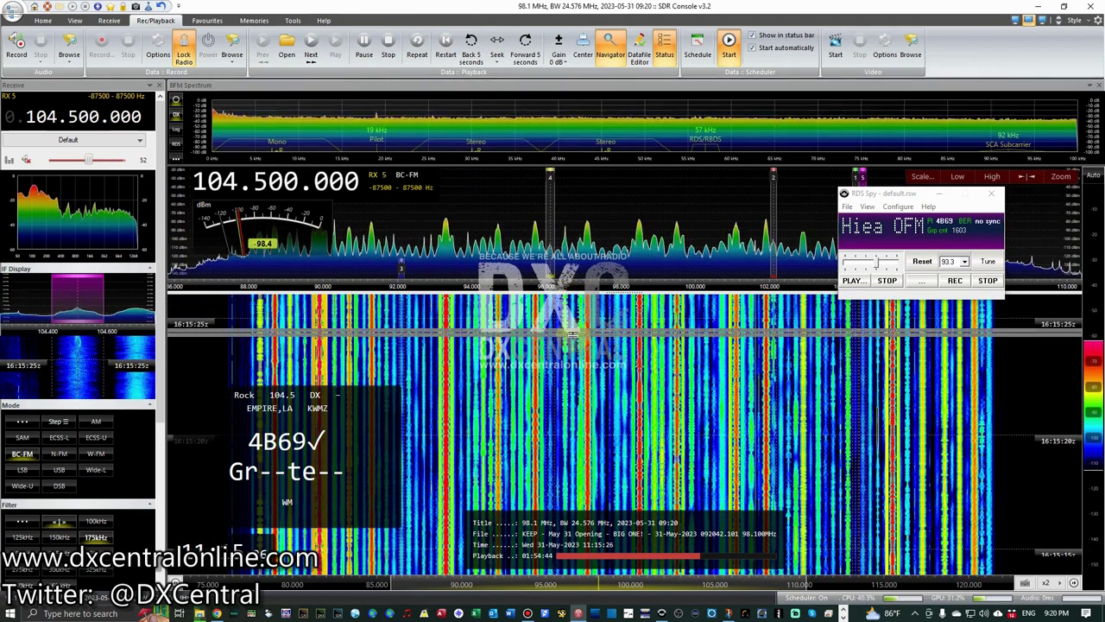
drag(571, 294, 572, 337)
drag(570, 158, 517, 170)
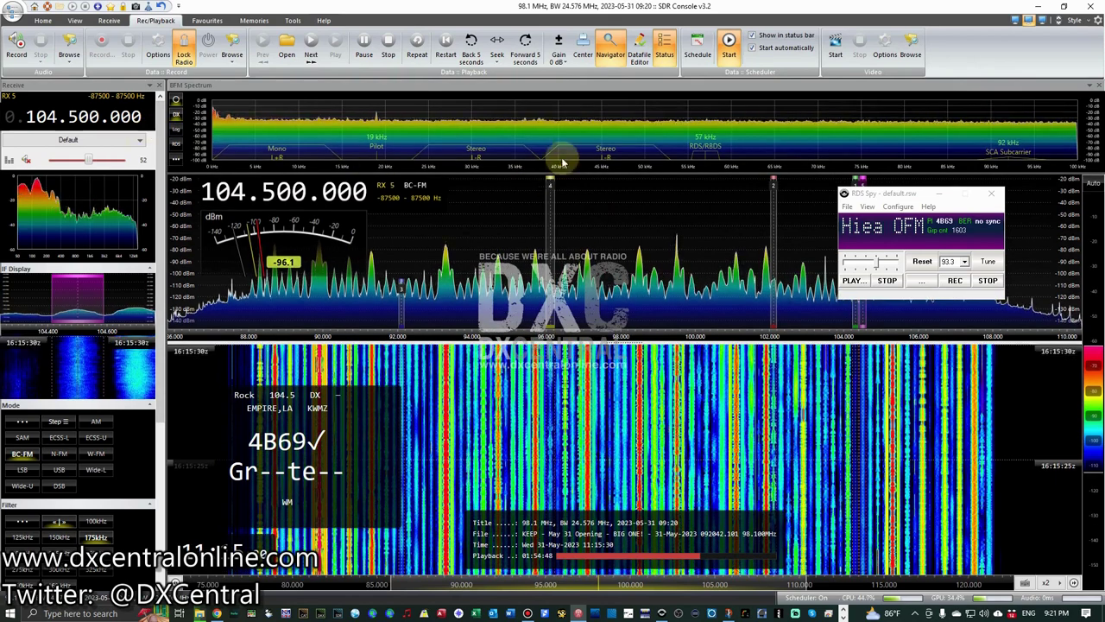
Restart the recording and step the frequency up from 104.500 to 105.100 MHz
click(444, 48)
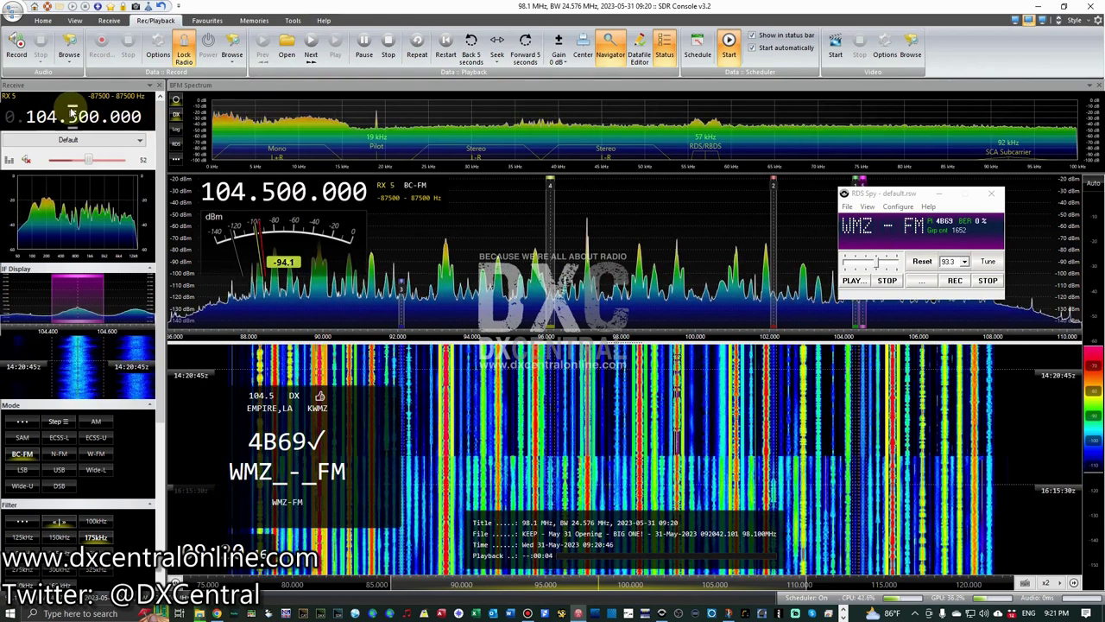
scroll(72, 115, up, 2)
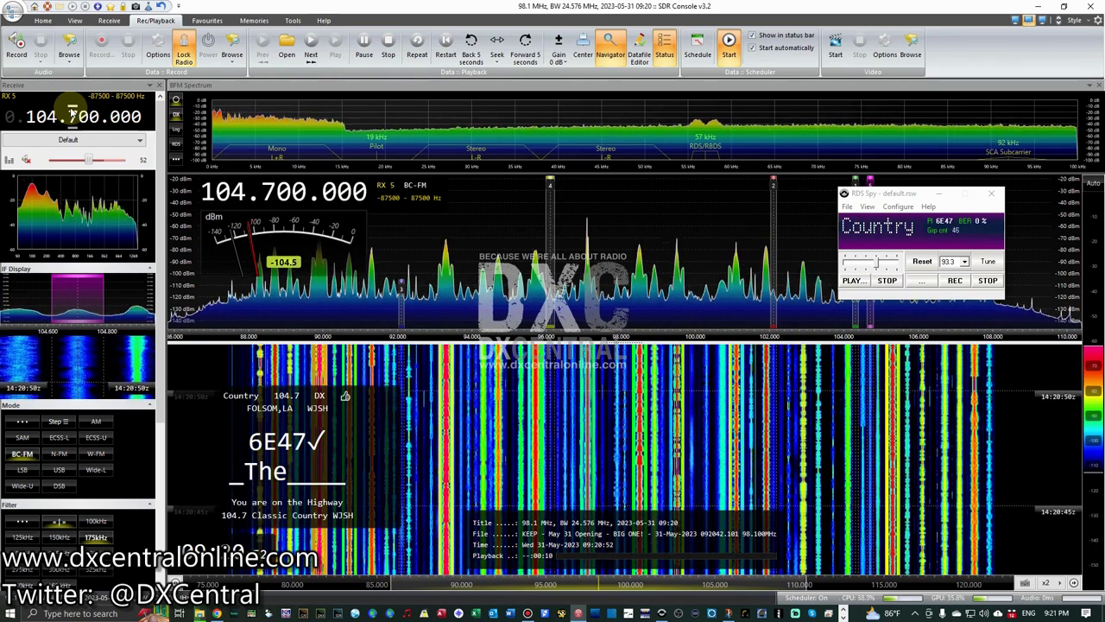
scroll(72, 114, up, 2)
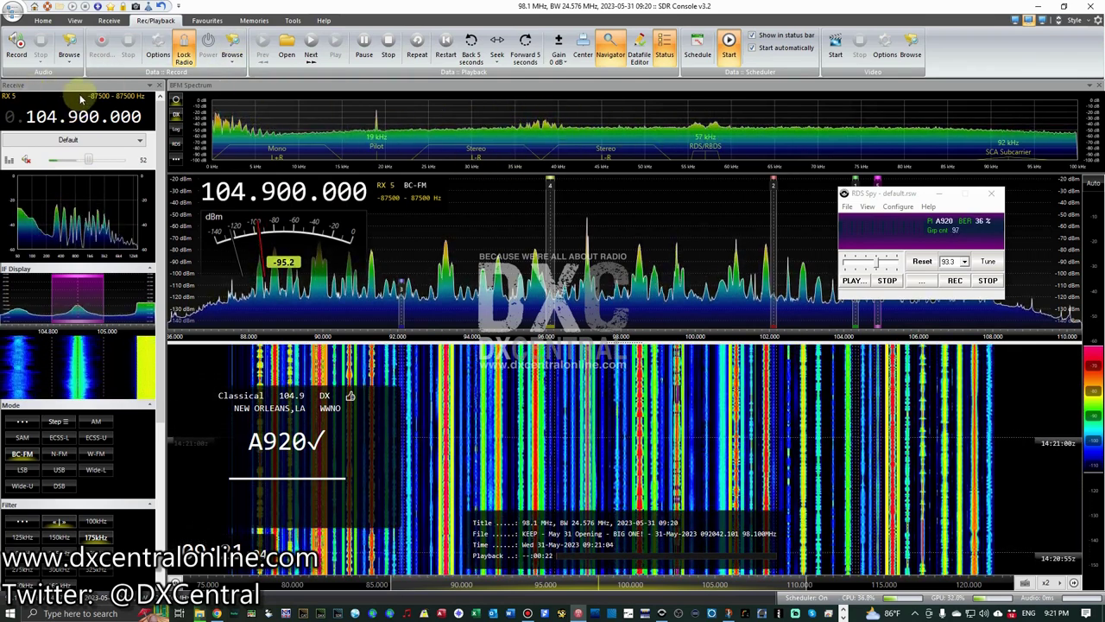
scroll(74, 112, up, 1)
scroll(74, 112, up, 1)
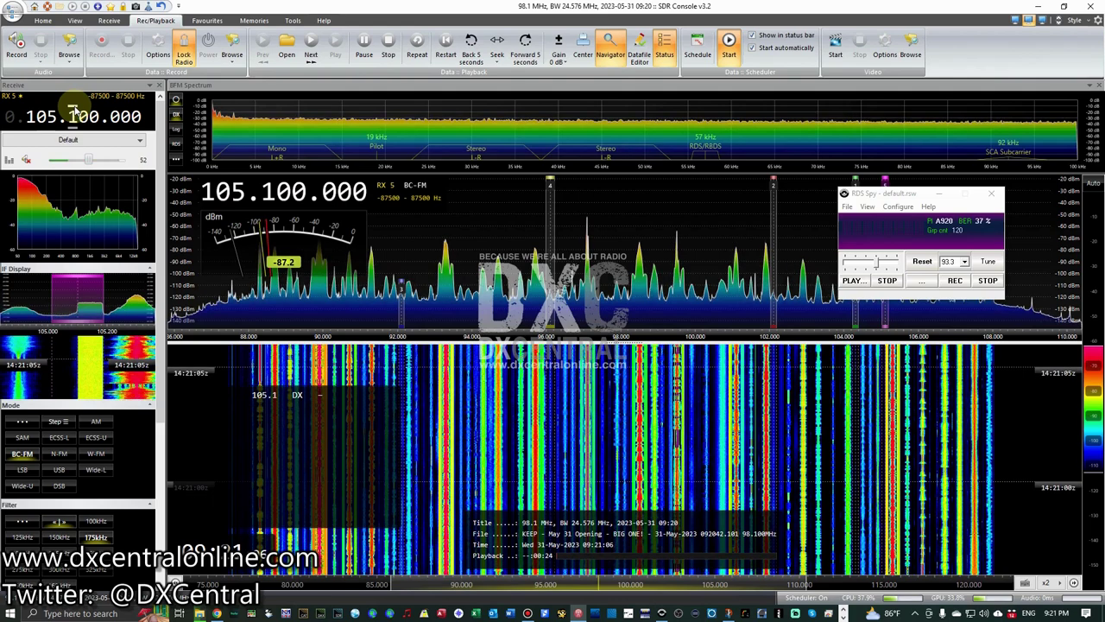
Briefly mute and unmute the audio, then tune down from 105.100 to 104.300 MHz
click(26, 162)
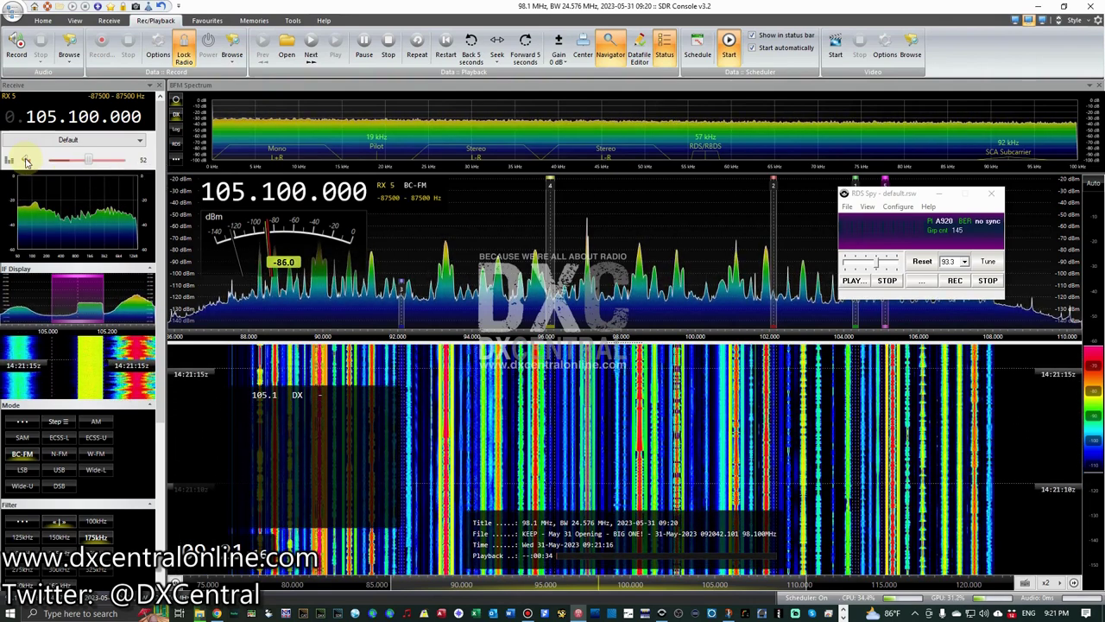
click(26, 162)
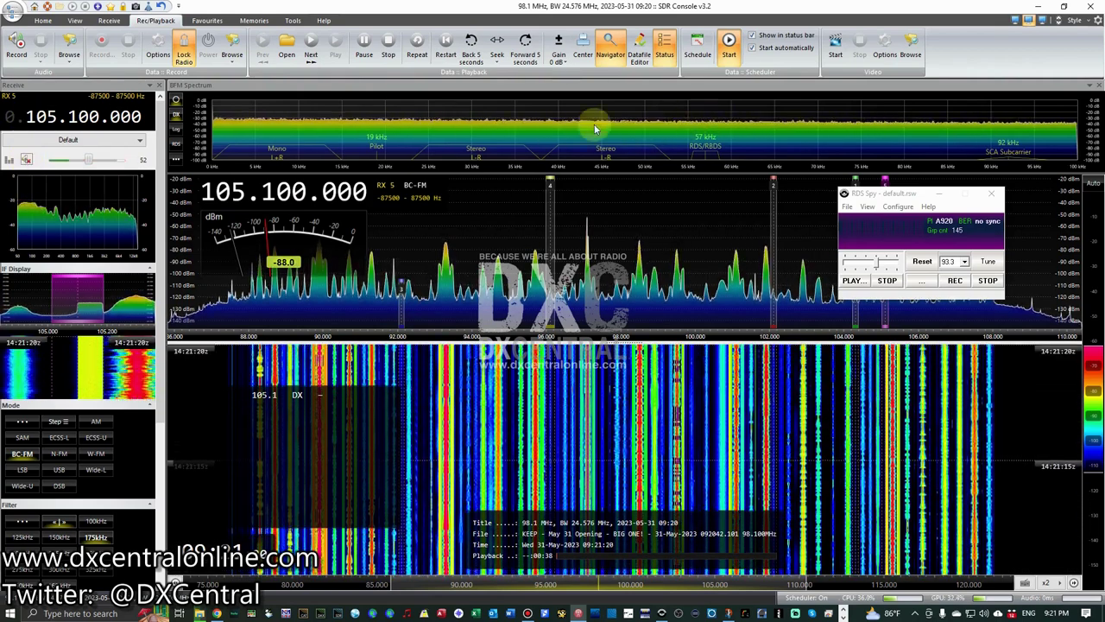
scroll(76, 126, down, 1)
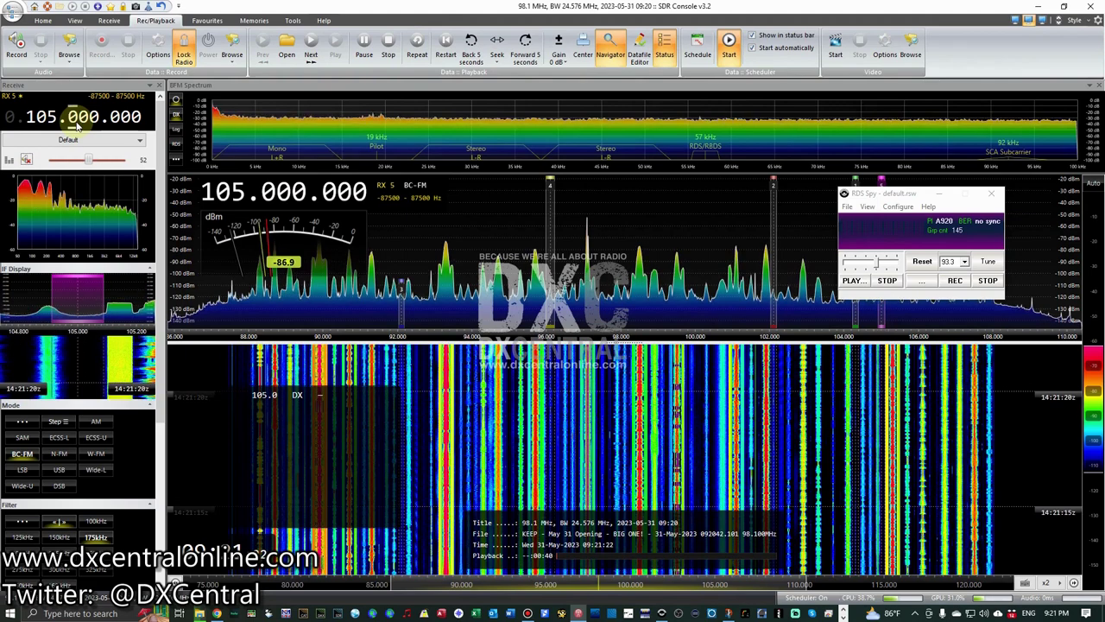
scroll(76, 125, down, 1)
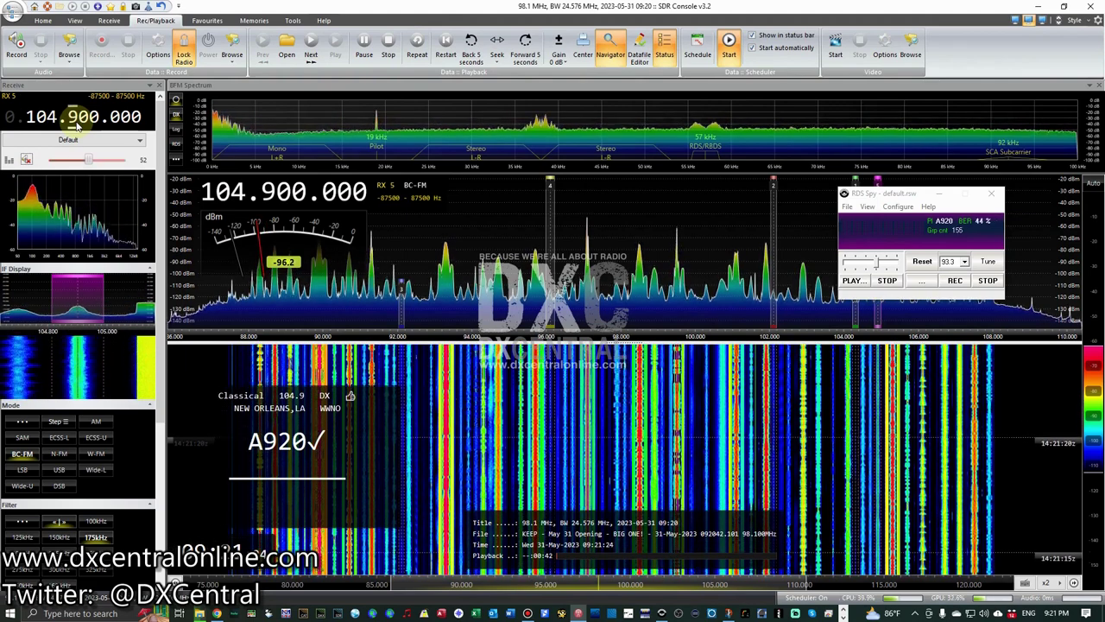
scroll(76, 126, down, 4)
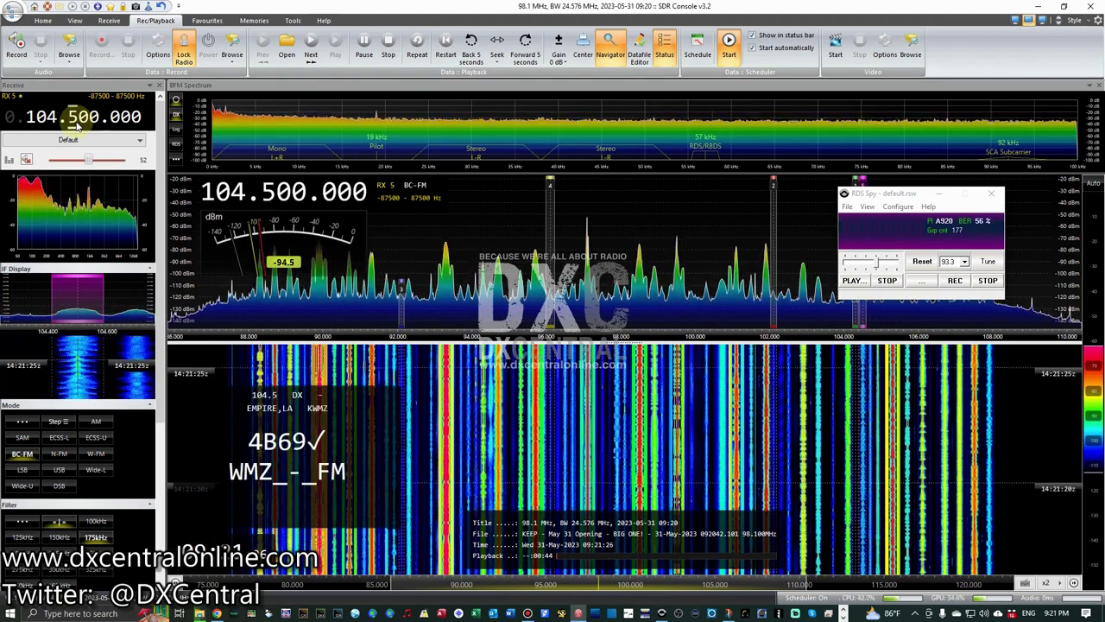
scroll(76, 125, down, 2)
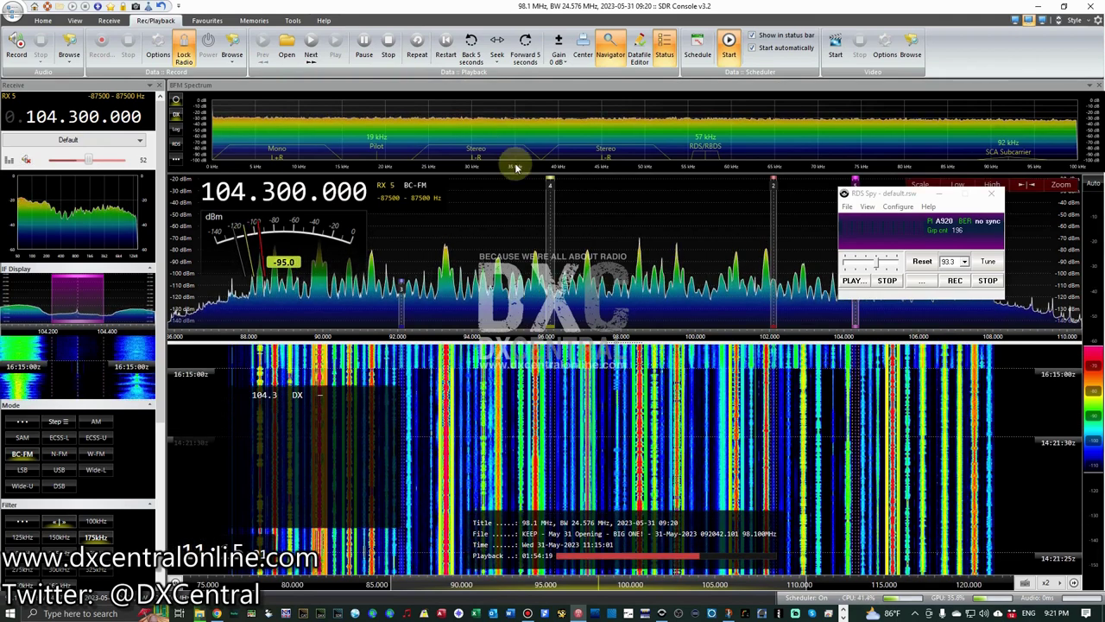
click(365, 45)
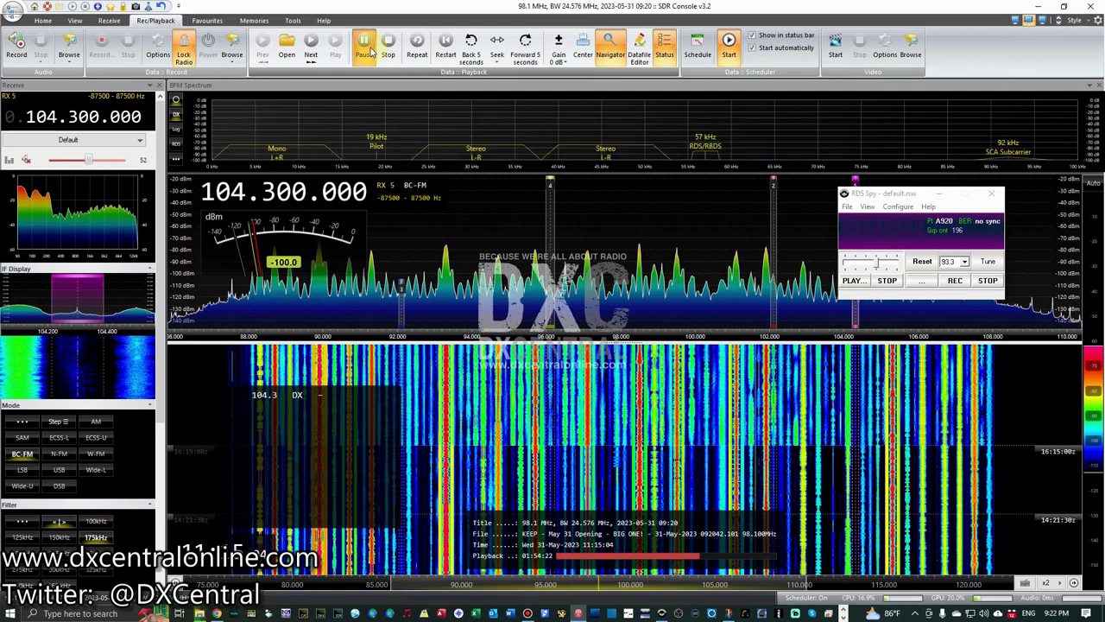